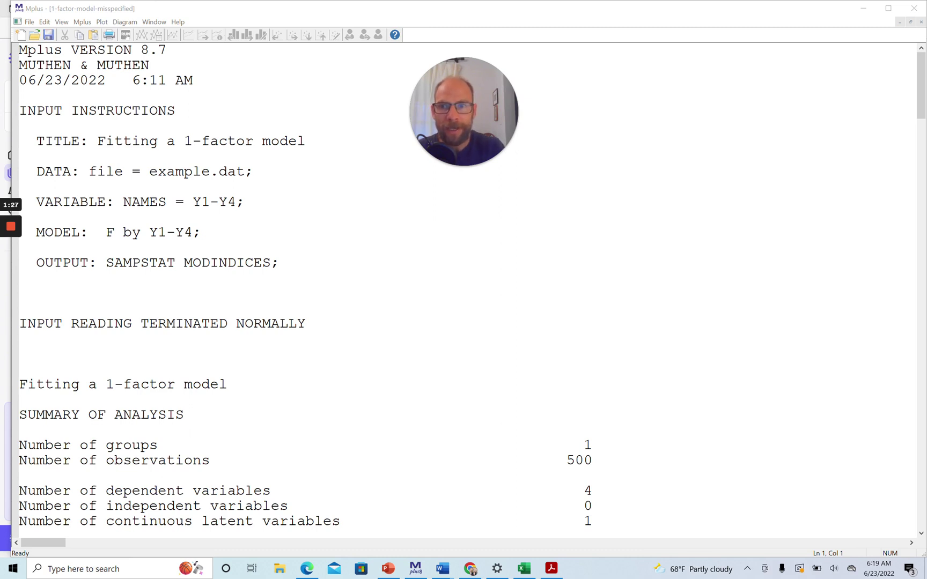
Step: Highlight the model statement F BY Y1-Y4 and the SAMPSTAT MODINDICES output request
left_click_drag(105, 233, 202, 239)
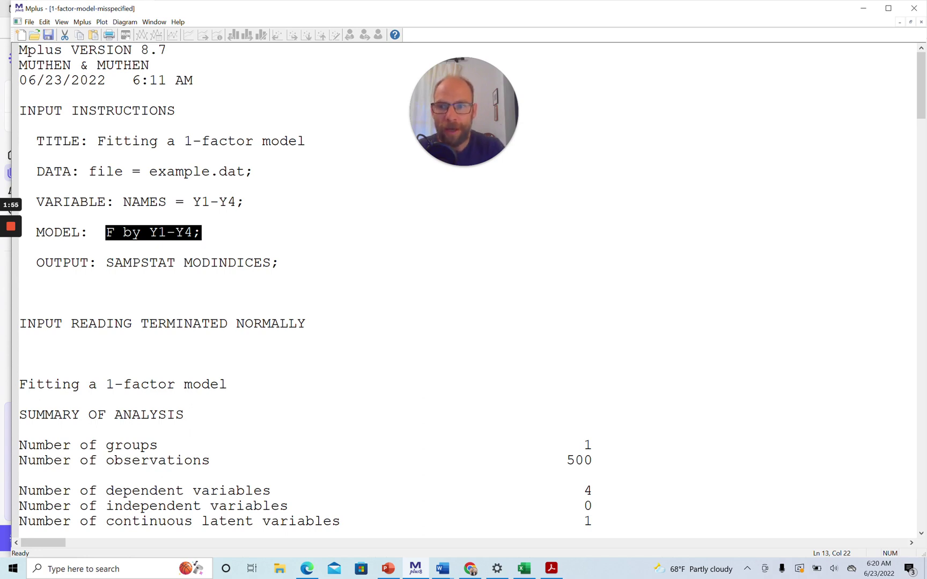
left_click_drag(106, 262, 271, 264)
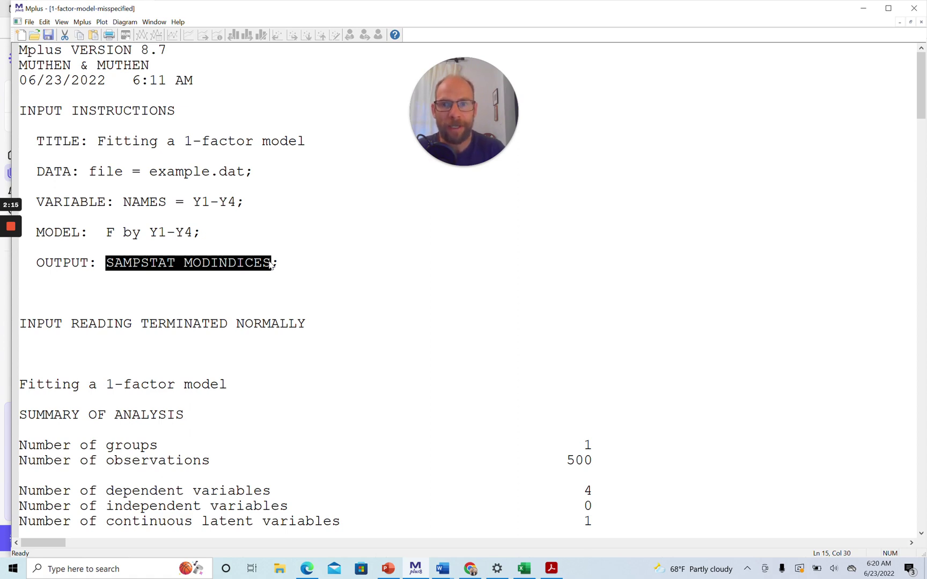
right_click(256, 273)
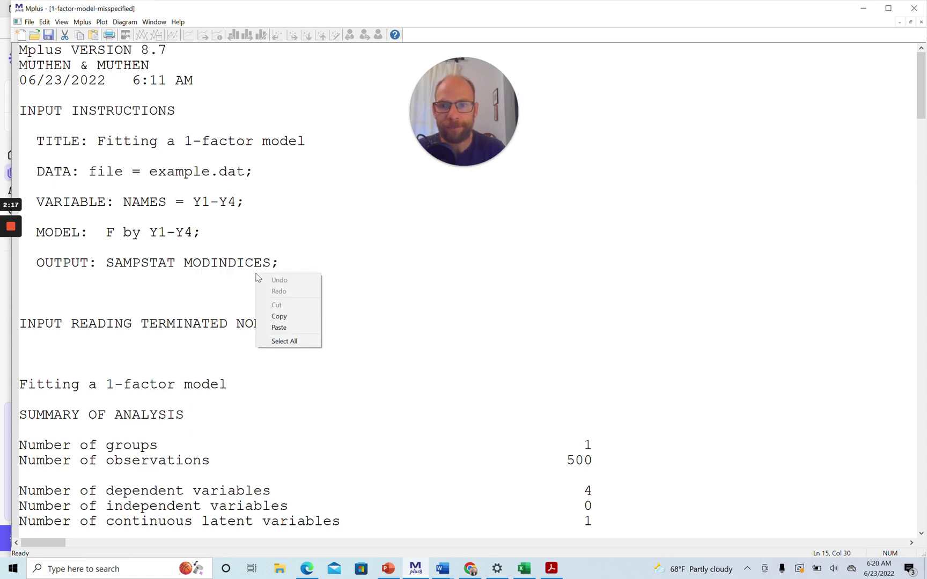
left_click(202, 263)
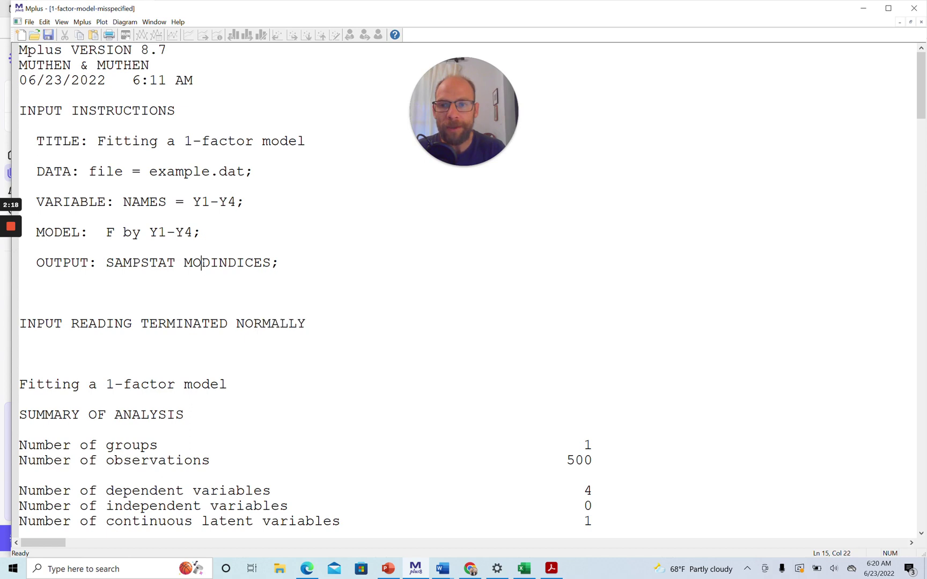
Step: Highlight the MODINDICES keyword, then move down to the Summary of Analysis
left_click(184, 263)
left_click_drag(184, 262, 272, 263)
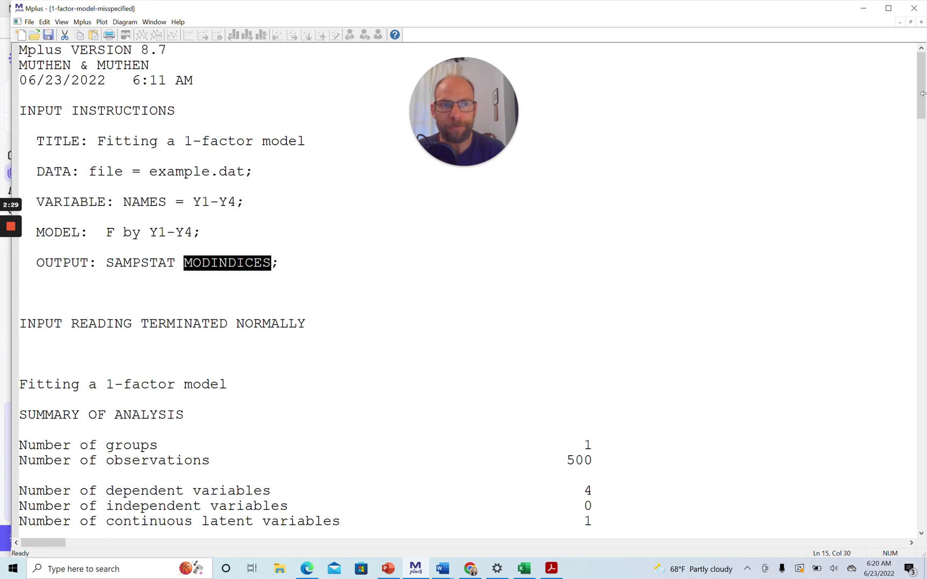
right_click(922, 123)
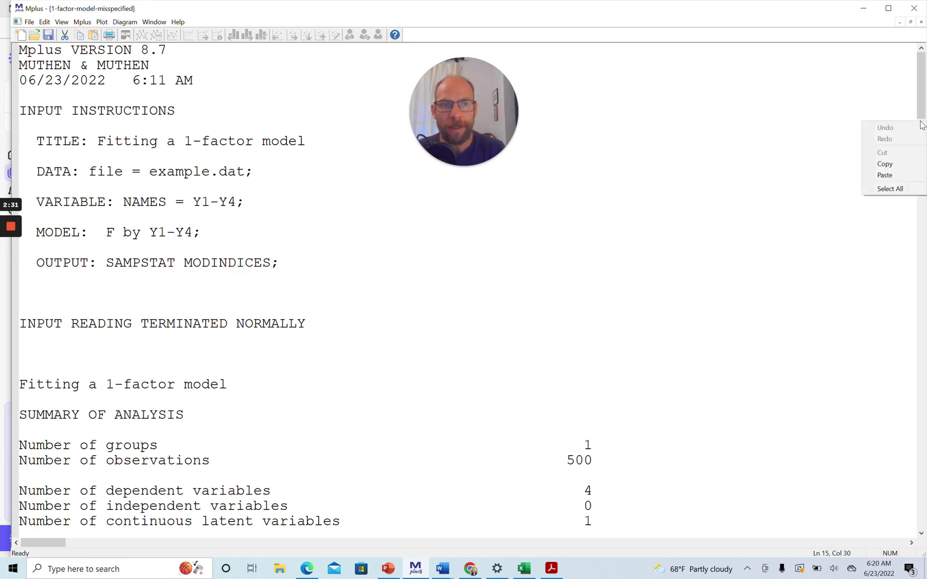
left_click(919, 93)
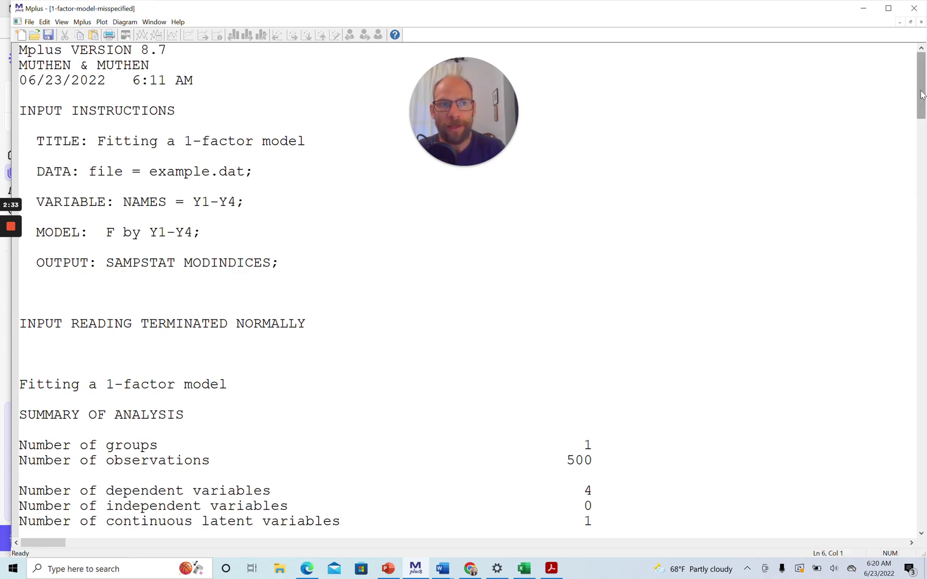
Step: Scroll down to Model Fit Information showing chi-square 178.680 on 2 df and RMSEA 0.420
left_click_drag(922, 94, 922, 127)
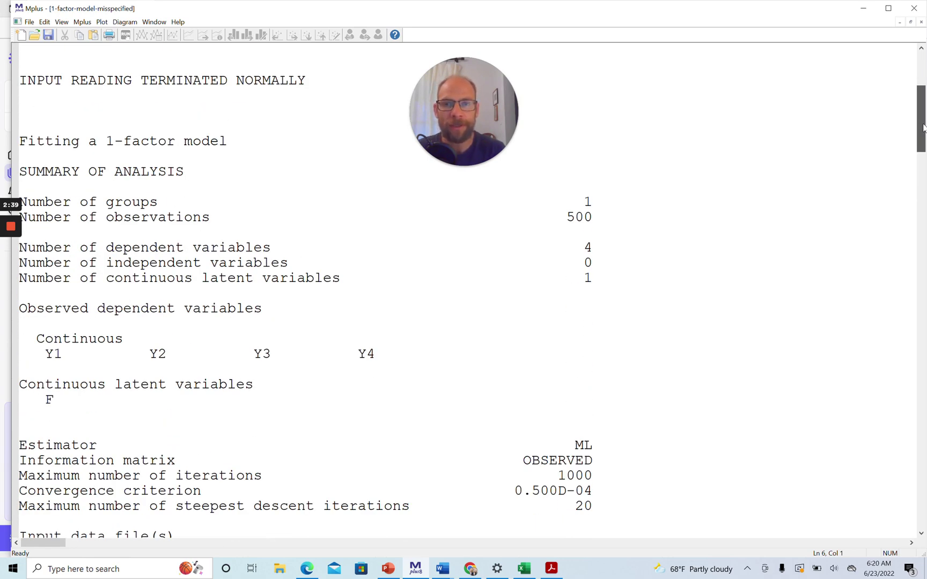
left_click_drag(924, 127, 923, 134)
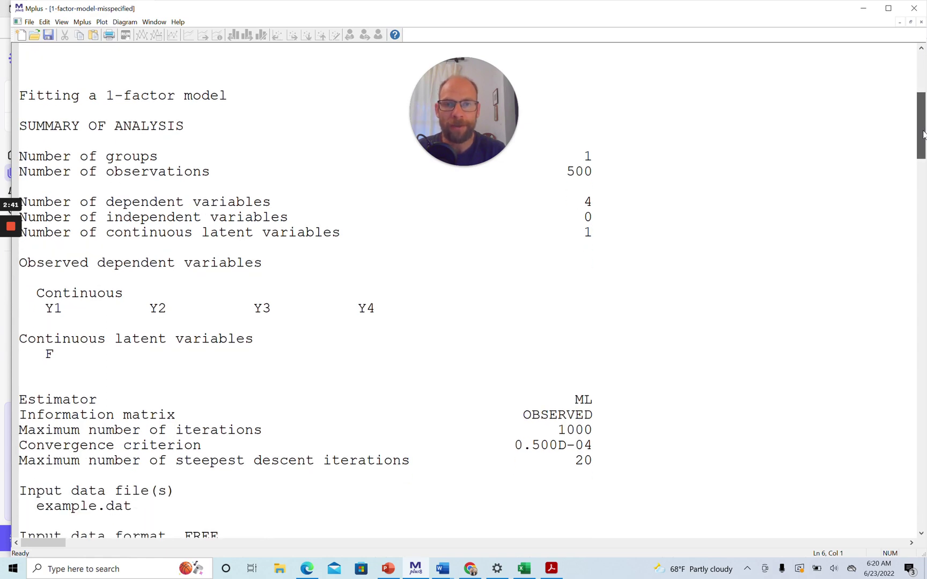
left_click_drag(924, 134, 924, 300)
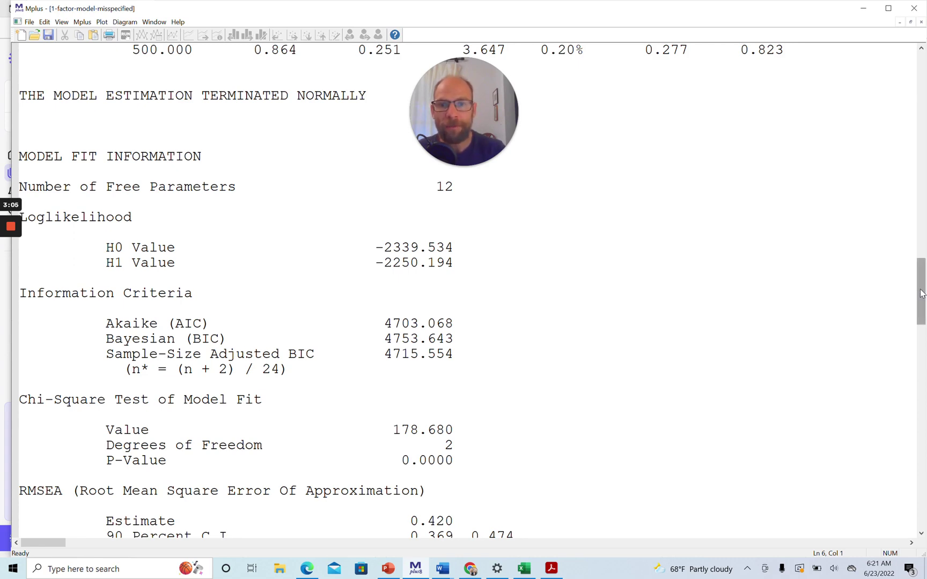
Step: Highlight the chi-square test of model fit and the 0.420 RMSEA, then scroll to CFI/TLI and SRMR
left_click_drag(921, 293, 921, 311)
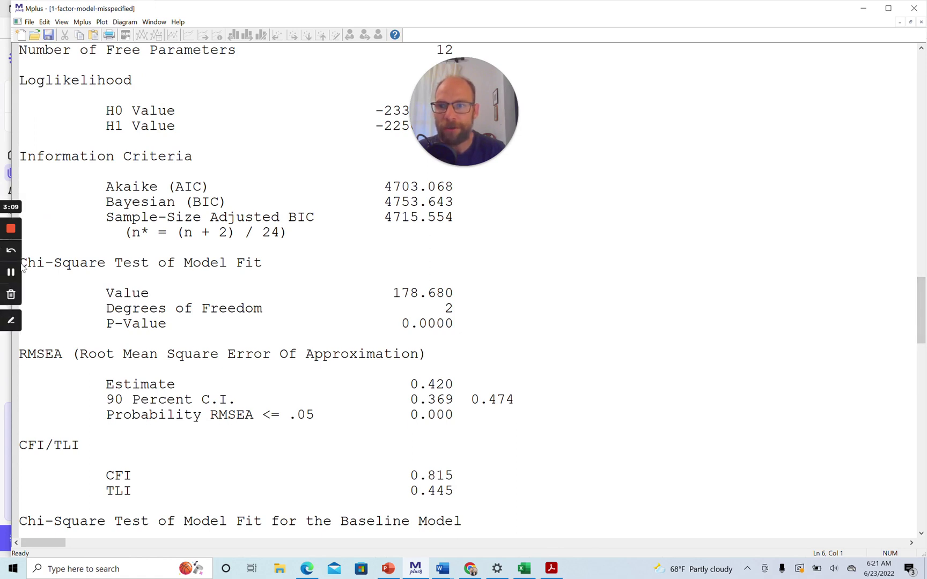
left_click_drag(26, 263, 501, 337)
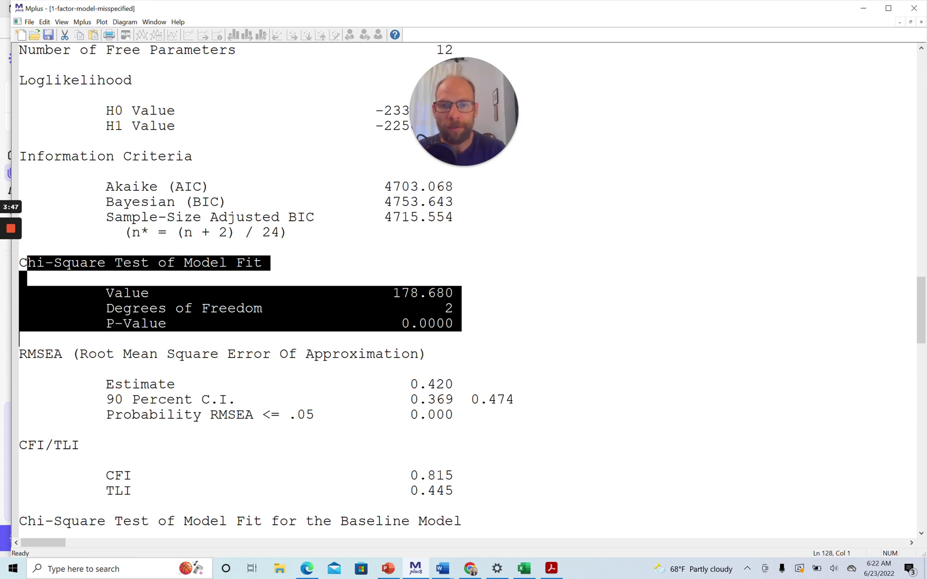
left_click_drag(393, 385, 465, 385)
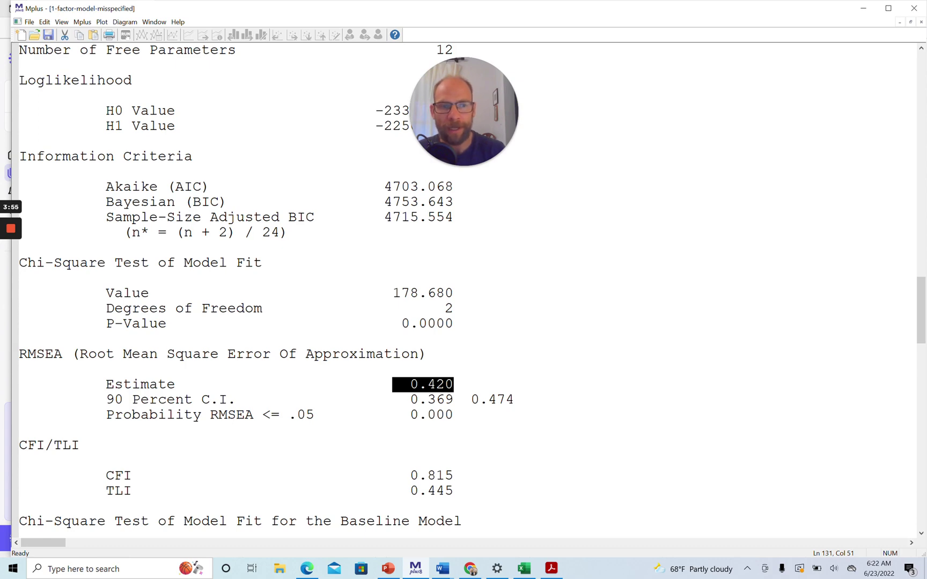
left_click_drag(918, 314, 923, 351)
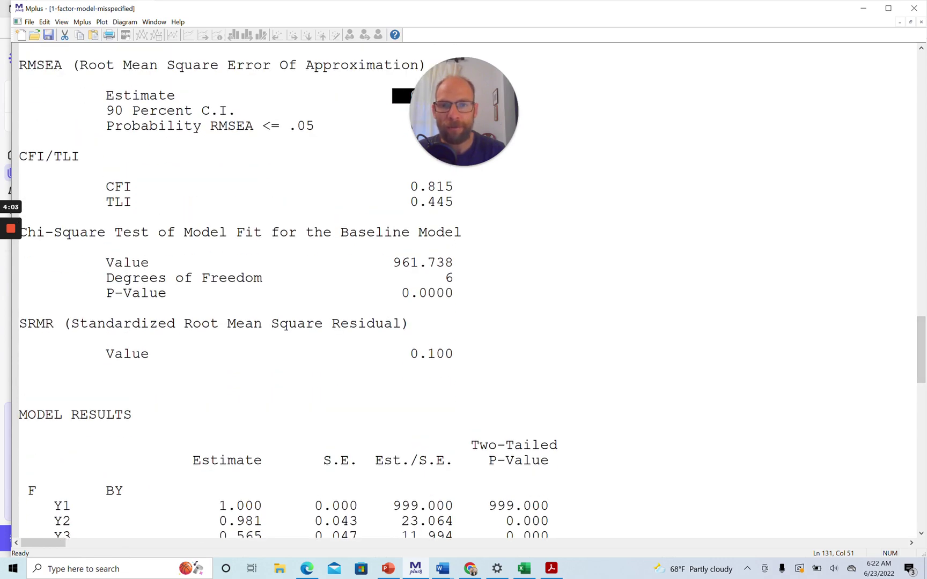
Step: Highlight CFI 0.815, TLI 0.445 and SRMR 0.100, then scroll to the modification indices
left_click_drag(402, 186, 454, 204)
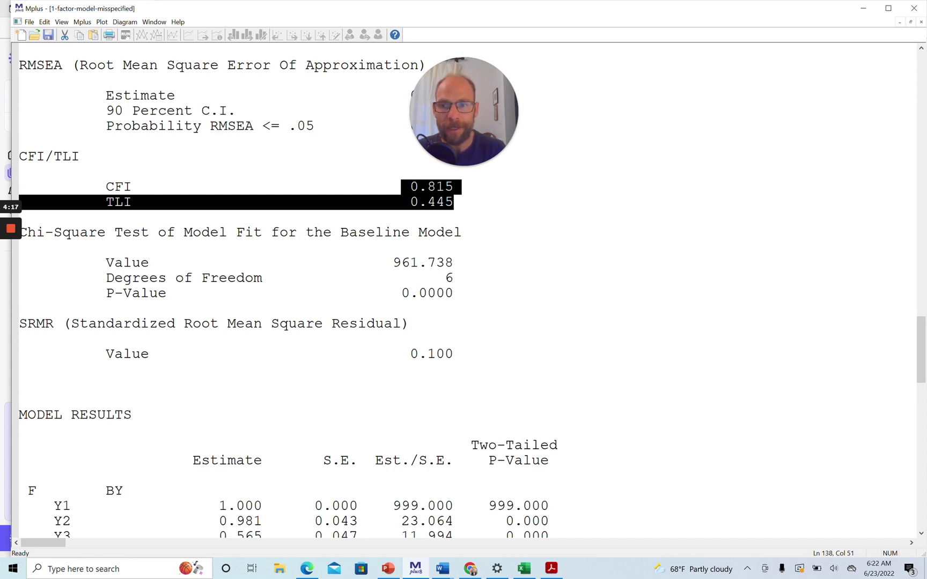
left_click_drag(410, 355, 458, 355)
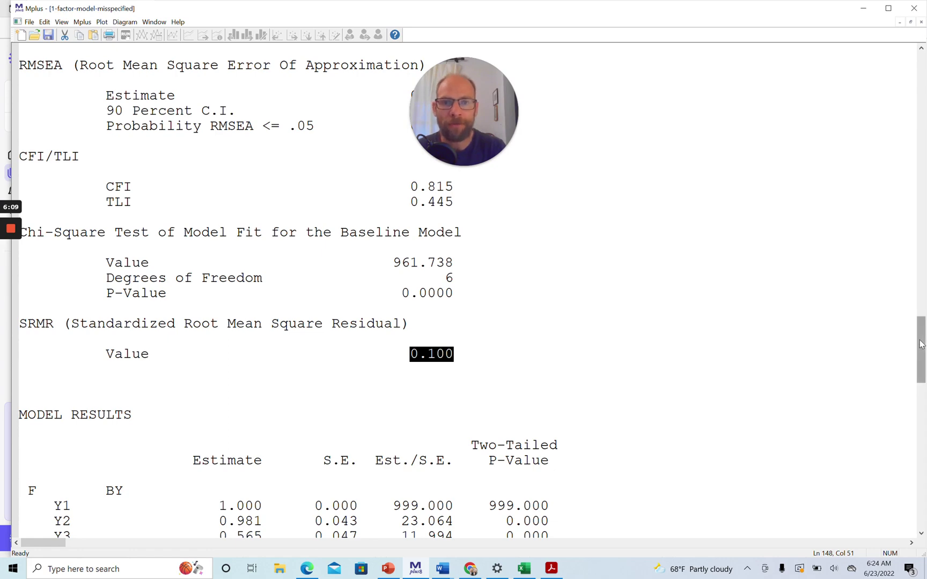
left_click_drag(921, 344, 925, 440)
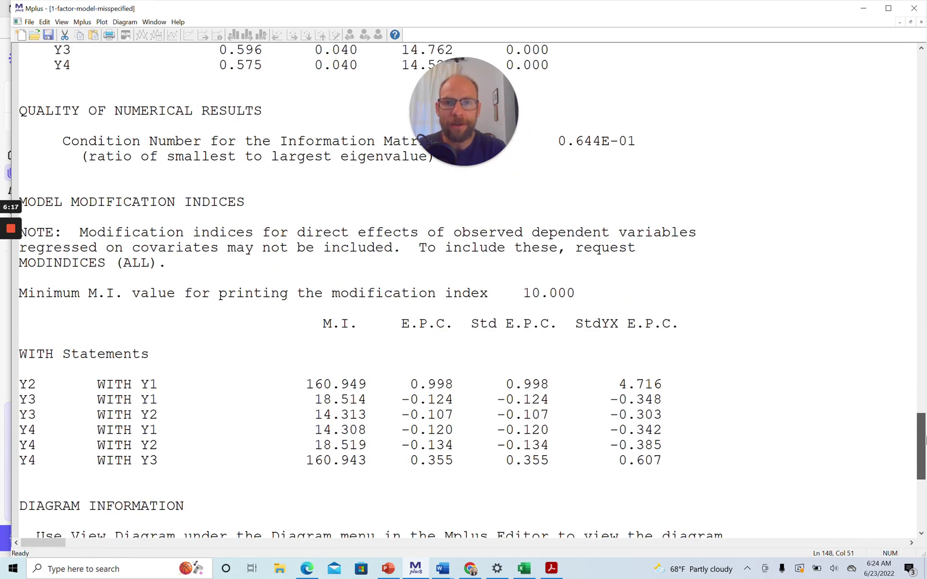
left_click_drag(925, 440, 925, 454)
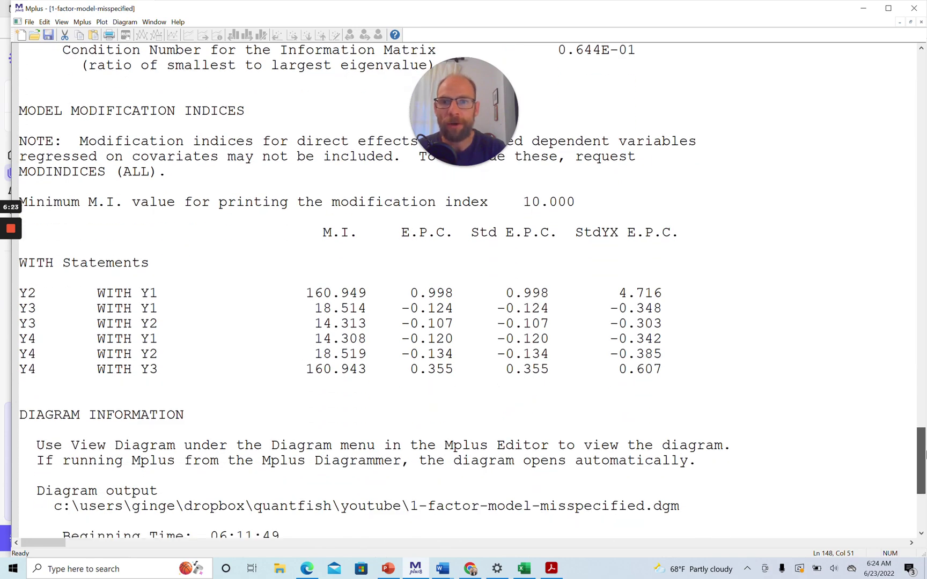
left_click_drag(925, 454, 925, 456)
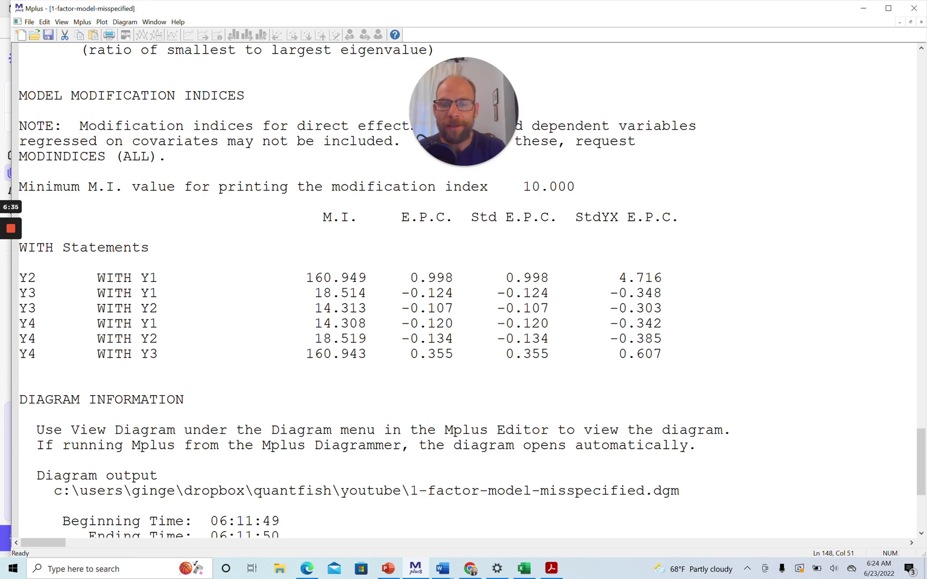
left_click_drag(314, 217, 361, 221)
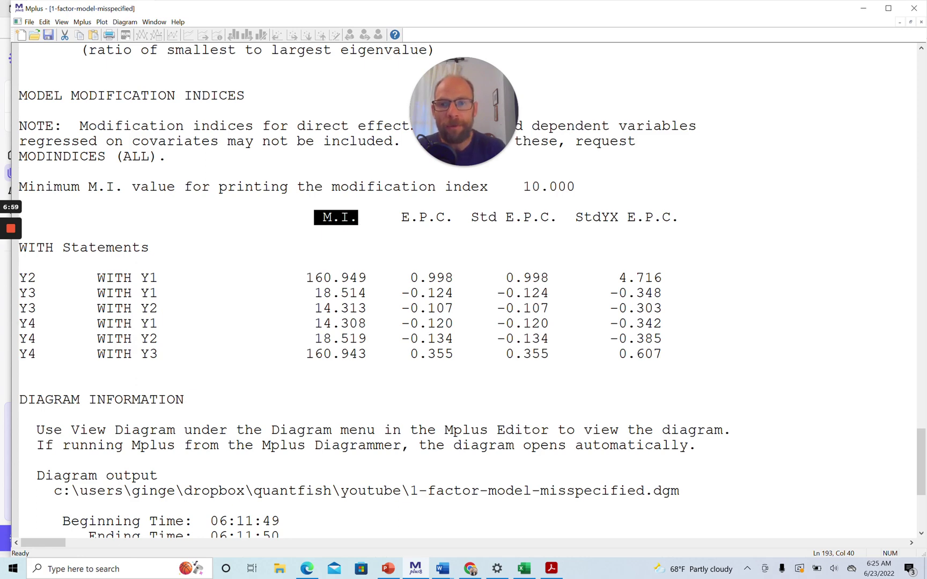
left_click(306, 278)
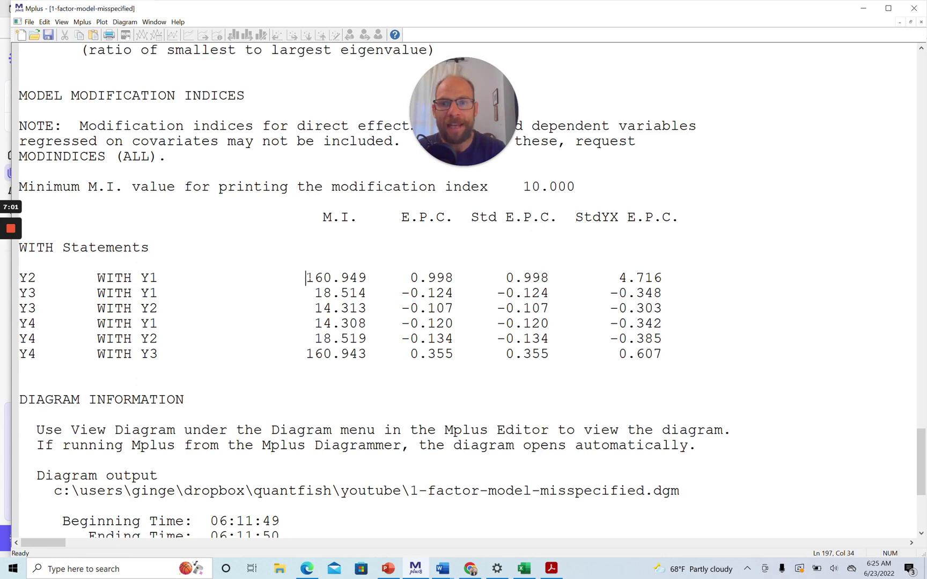
left_click_drag(306, 278, 369, 278)
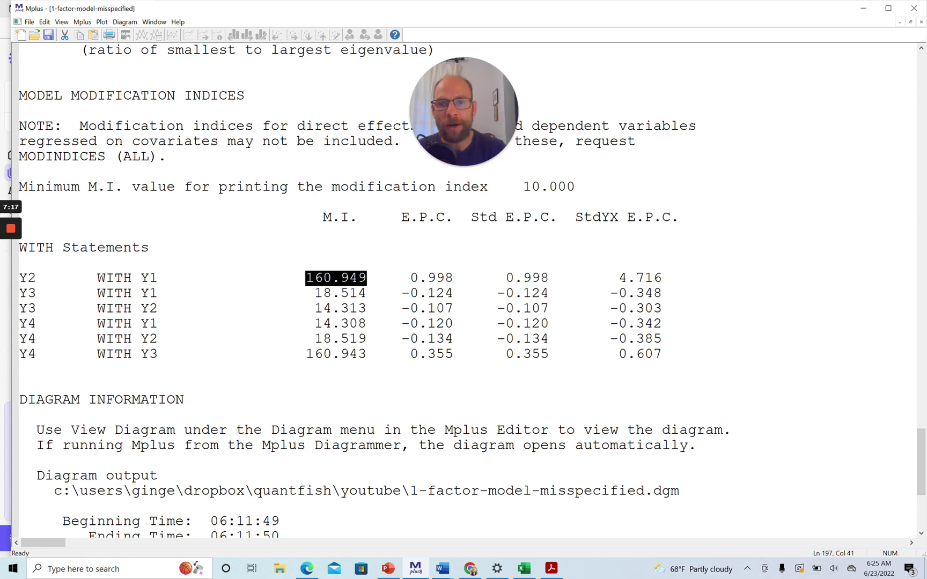
left_click_drag(297, 354, 368, 358)
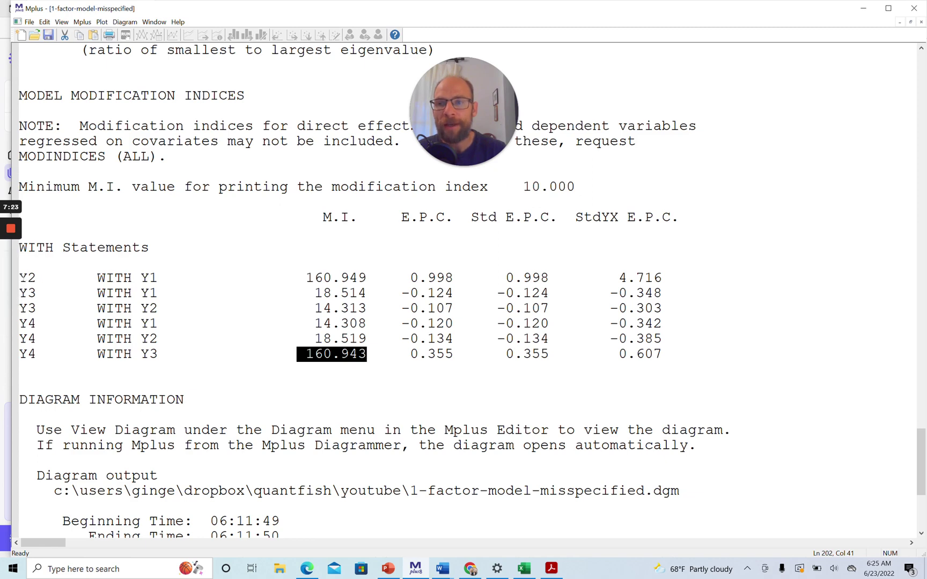
left_click_drag(19, 278, 375, 278)
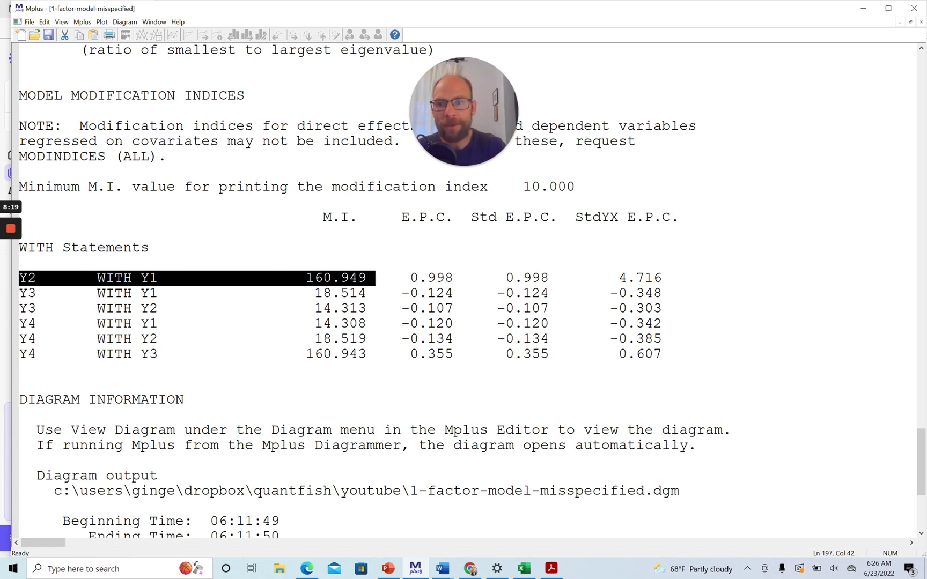
left_click(23, 357)
left_click_drag(23, 355, 374, 356)
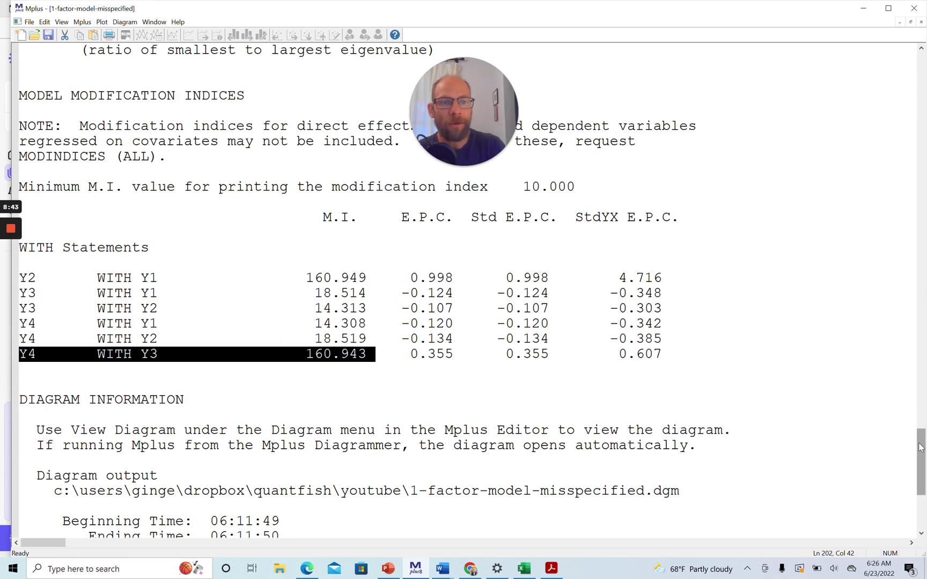
left_click_drag(919, 448, 919, 317)
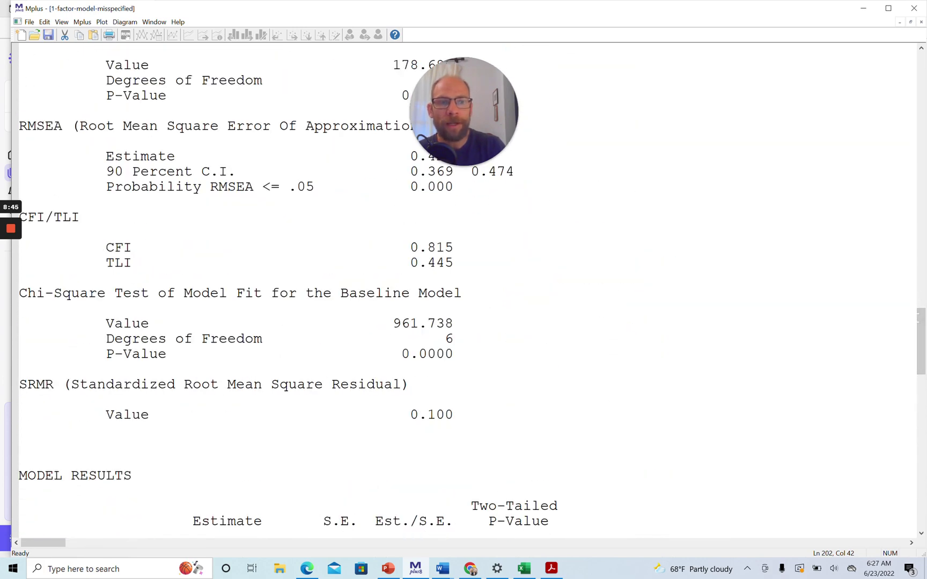
Step: Scroll up to the sample correlations and highlight Y2–Y1 0.793 and Y4–Y3 0.675
left_click_drag(923, 322, 918, 188)
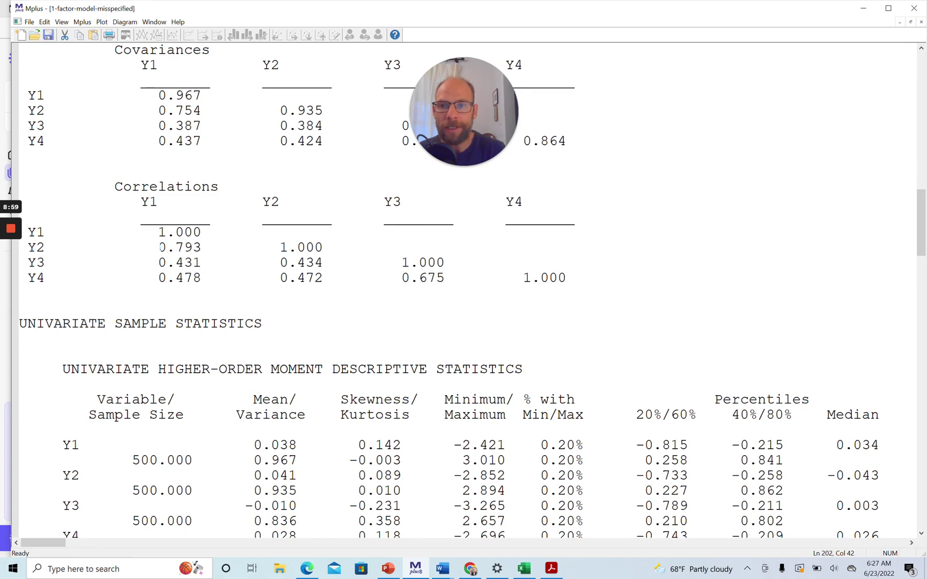
left_click_drag(160, 248, 210, 248)
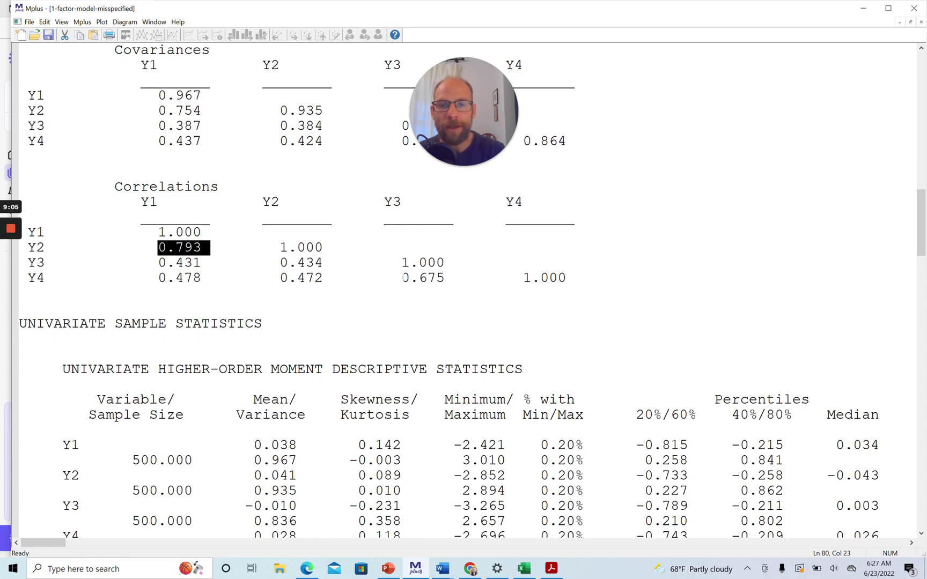
left_click_drag(402, 278, 457, 283)
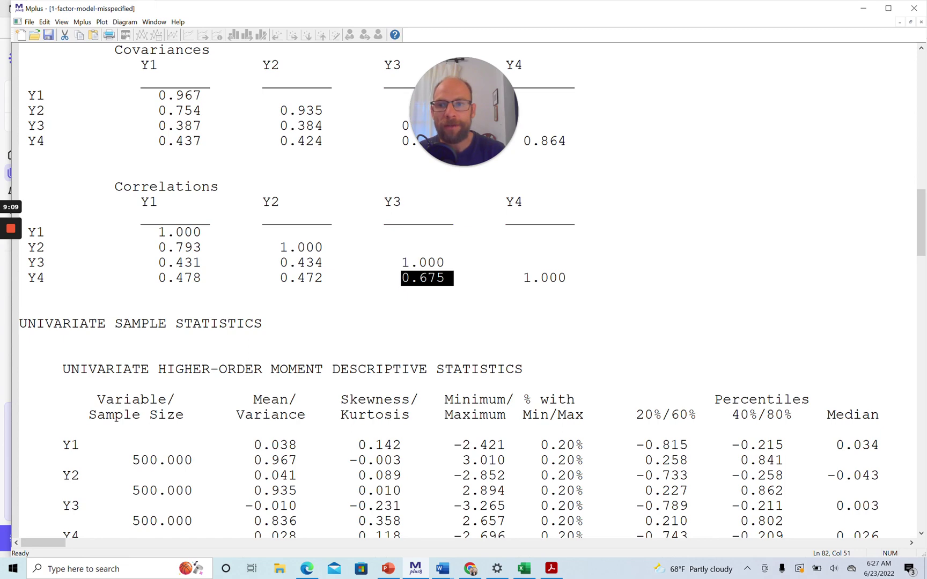
left_click_drag(159, 247, 202, 248)
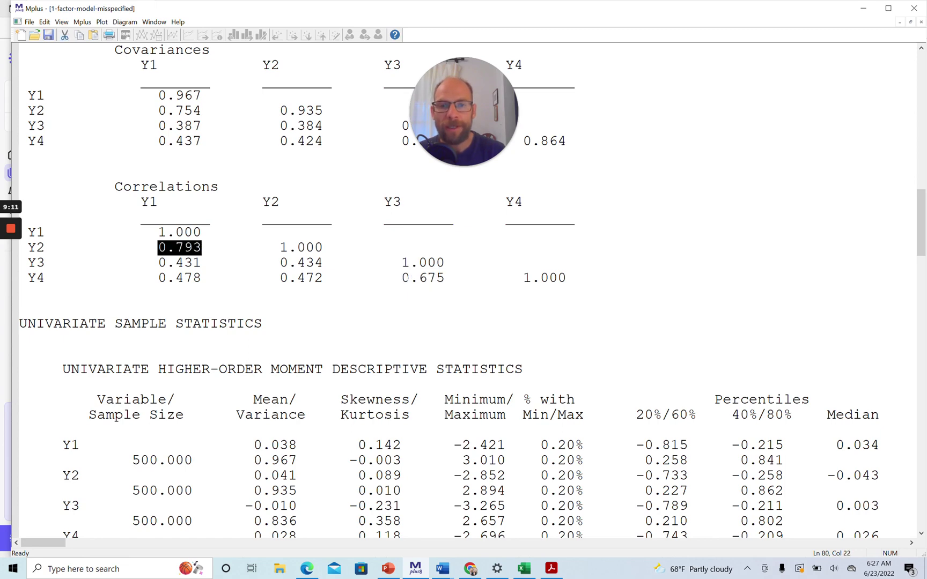
left_click_drag(402, 278, 450, 286)
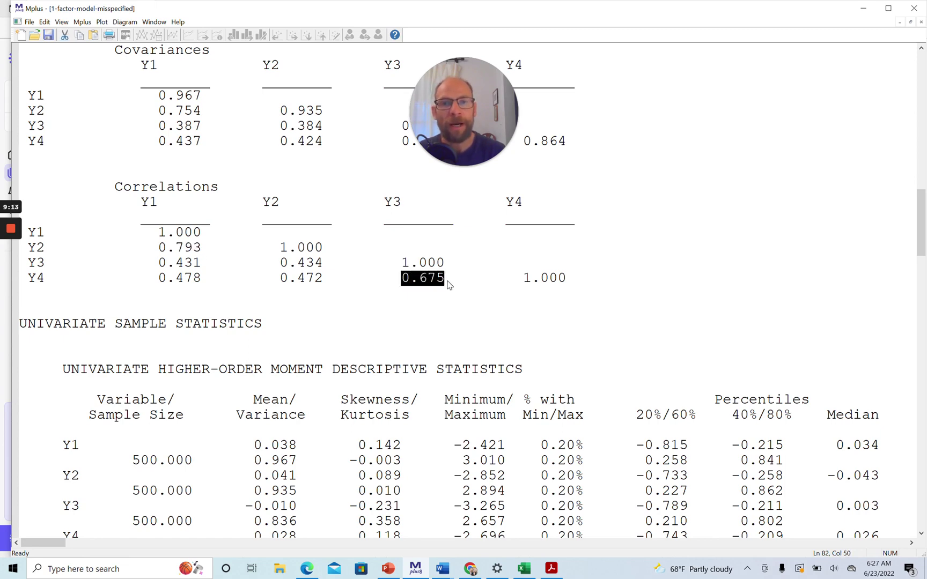
Step: Compare the 0.793 and 0.675 pairs against the Y3/Y4 cross-correlations with Y1 and Y2 (0.431–0.478)
double_click(179, 263)
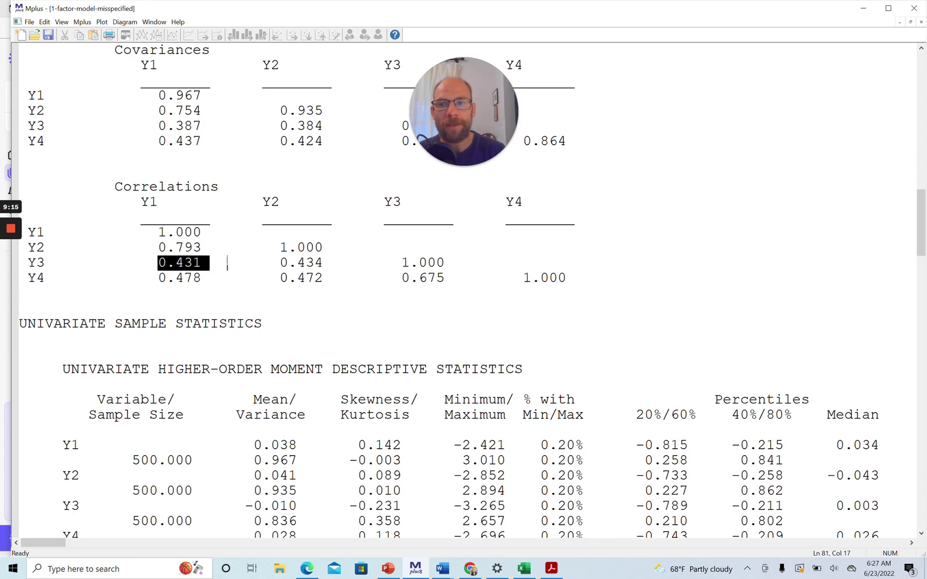
left_click_drag(227, 263, 322, 277)
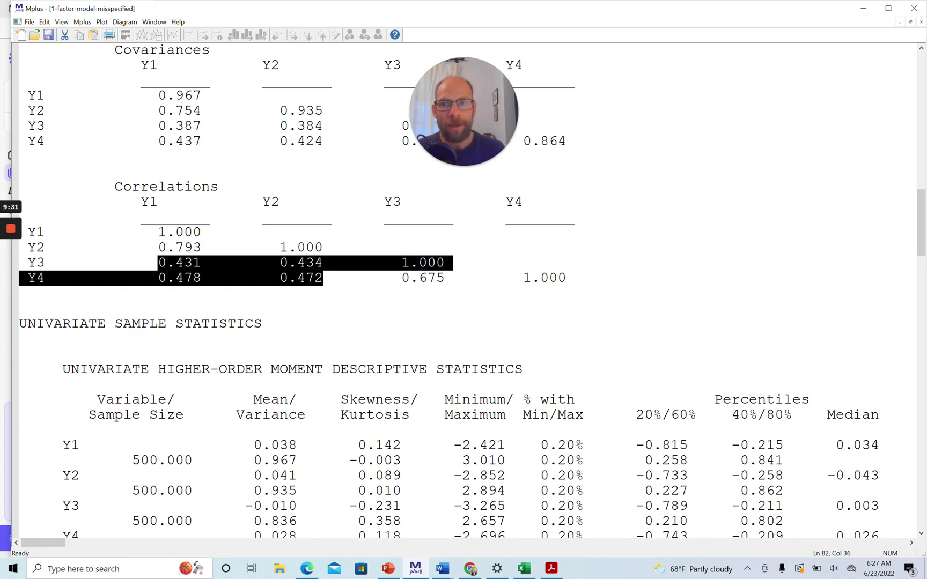
left_click_drag(158, 248, 202, 247)
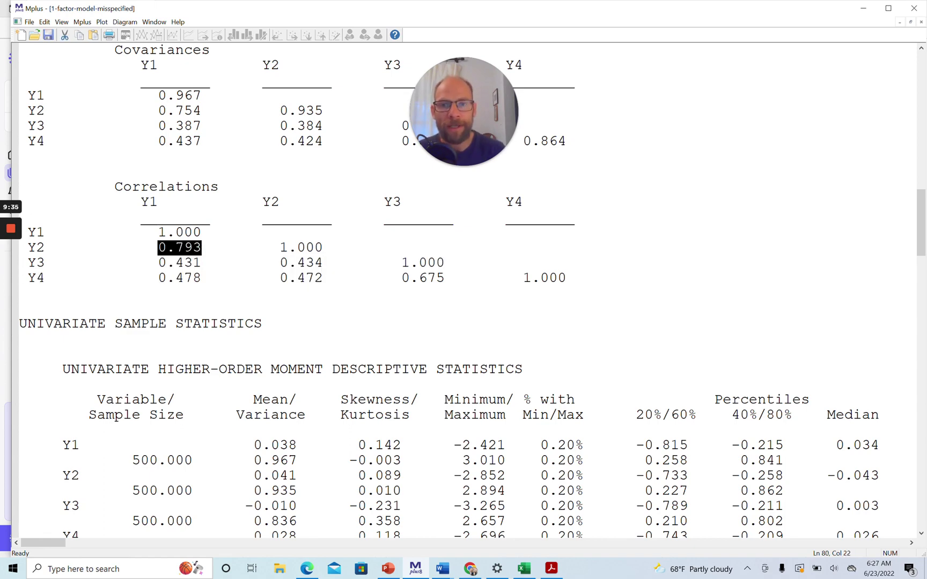
left_click_drag(401, 278, 445, 278)
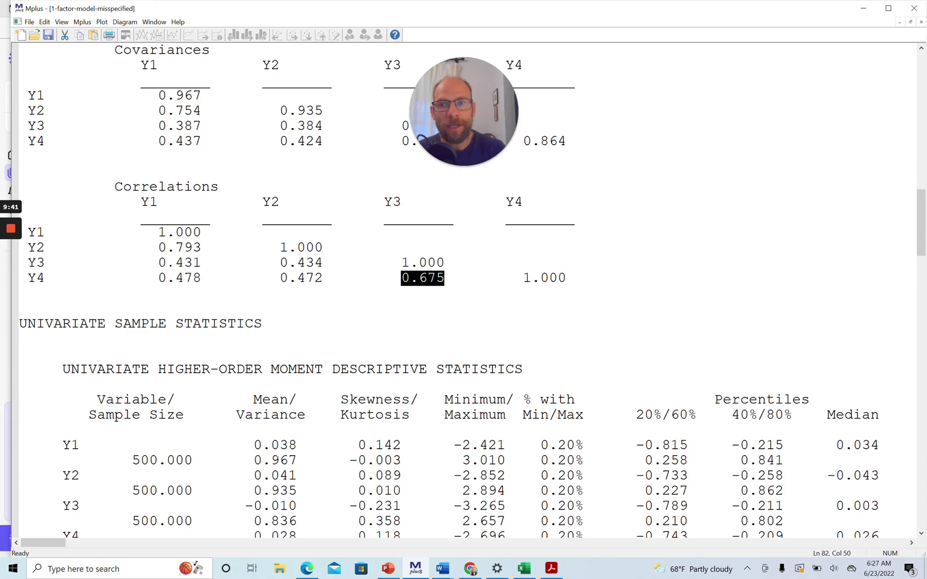
left_click_drag(158, 263, 324, 282)
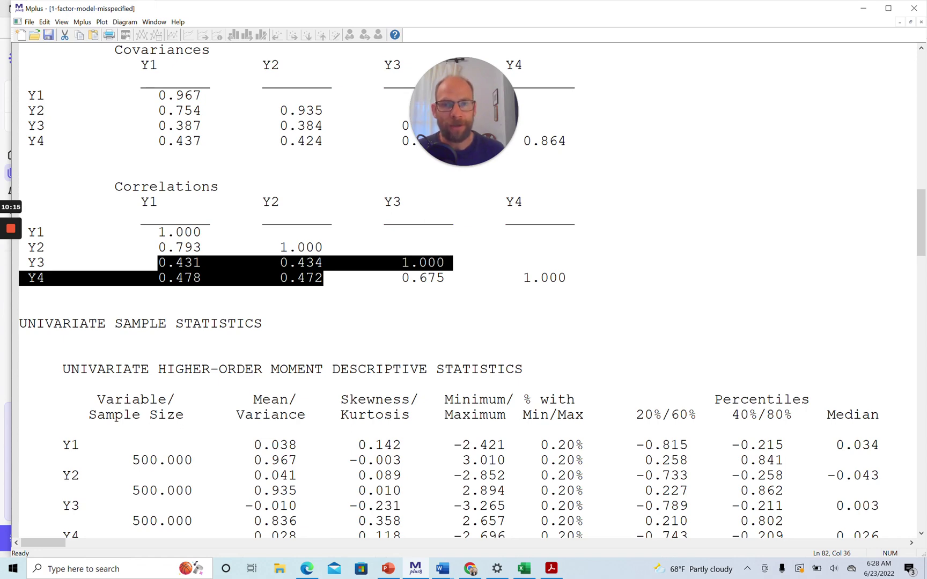
left_click_drag(402, 278, 445, 286)
key("ctrl+c")
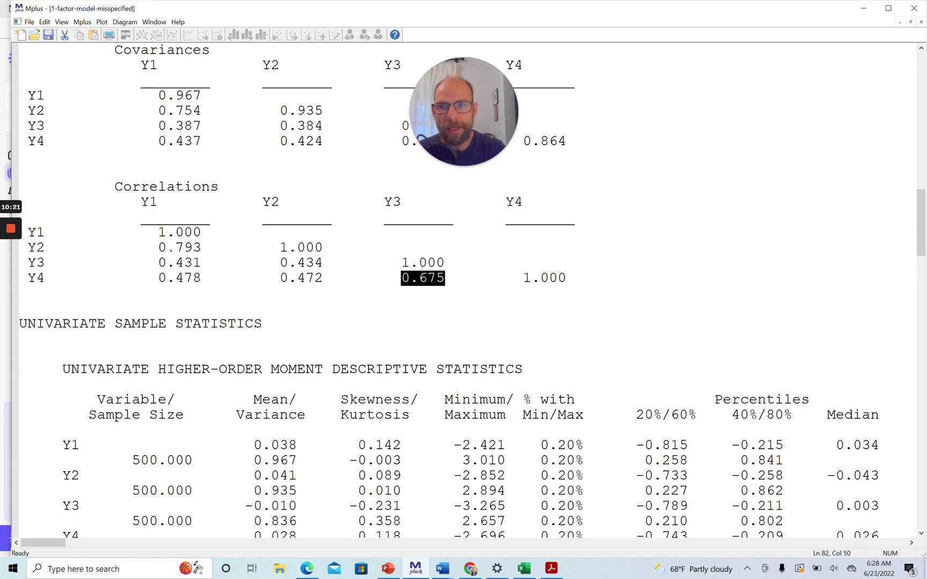
left_click_drag(158, 248, 201, 248)
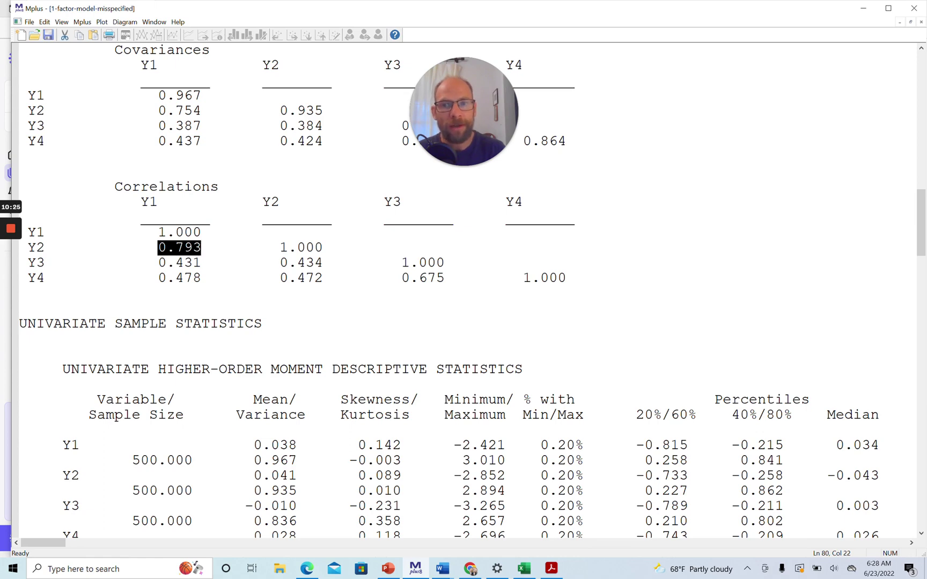
left_click_drag(401, 278, 453, 281)
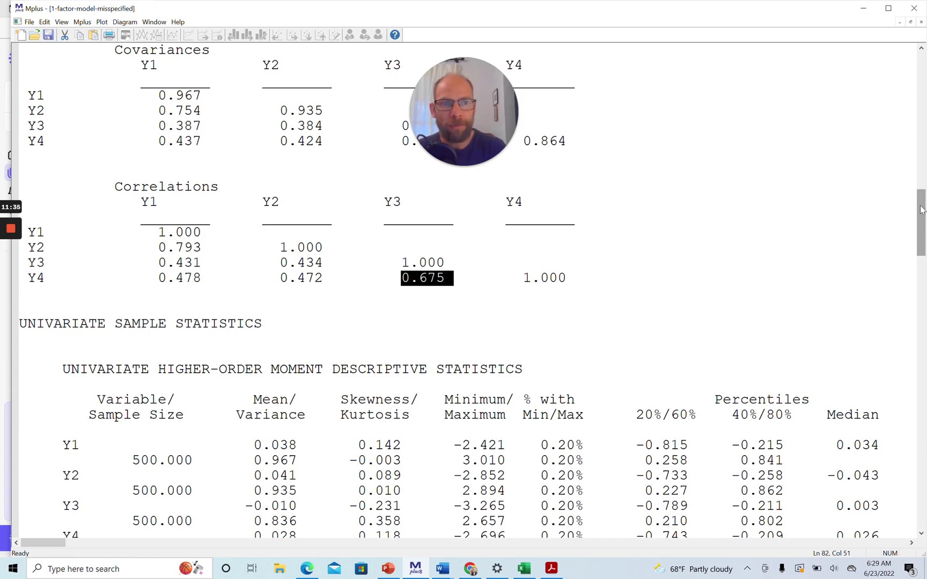
left_click_drag(921, 210, 900, 451)
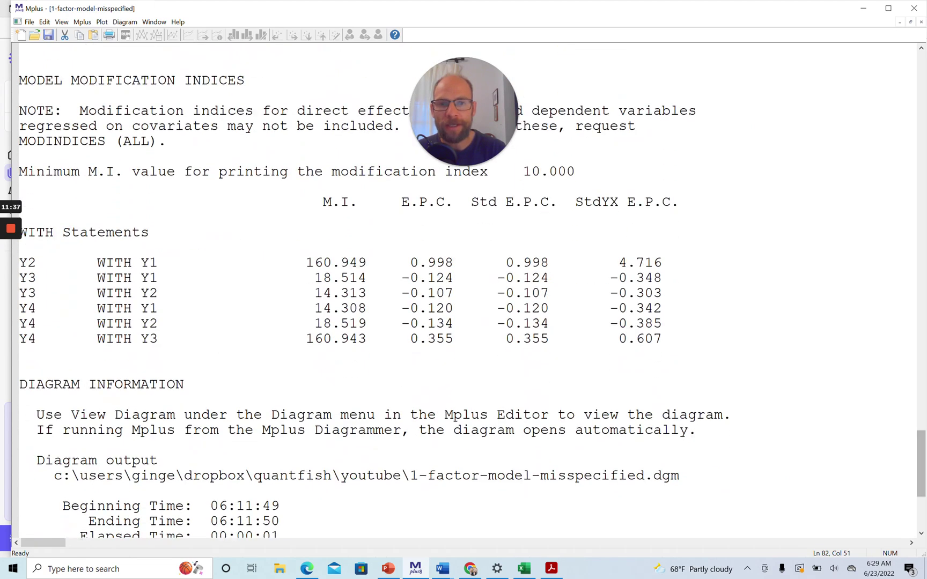
Step: Highlight the 160.949 modification index for Y2 WITH Y1
left_click_drag(309, 263, 376, 267)
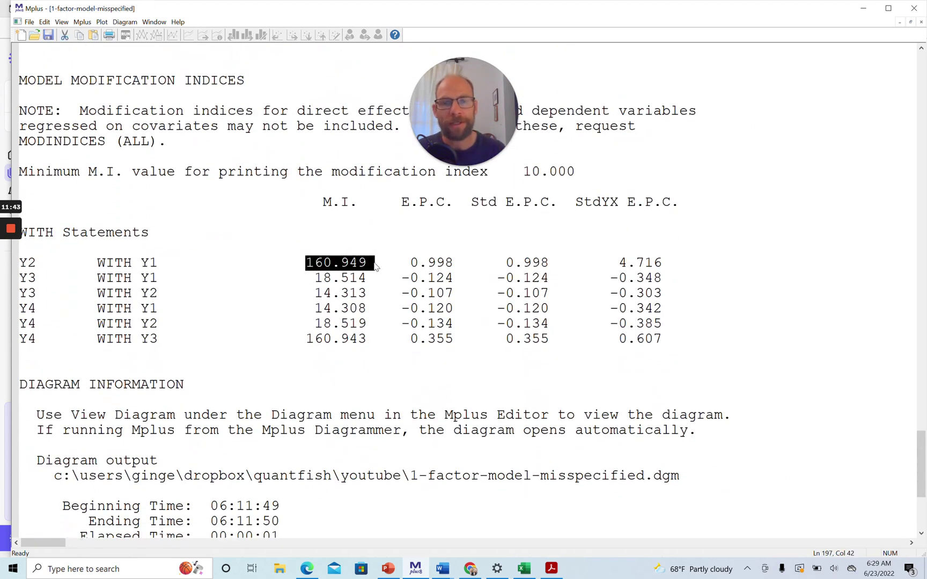